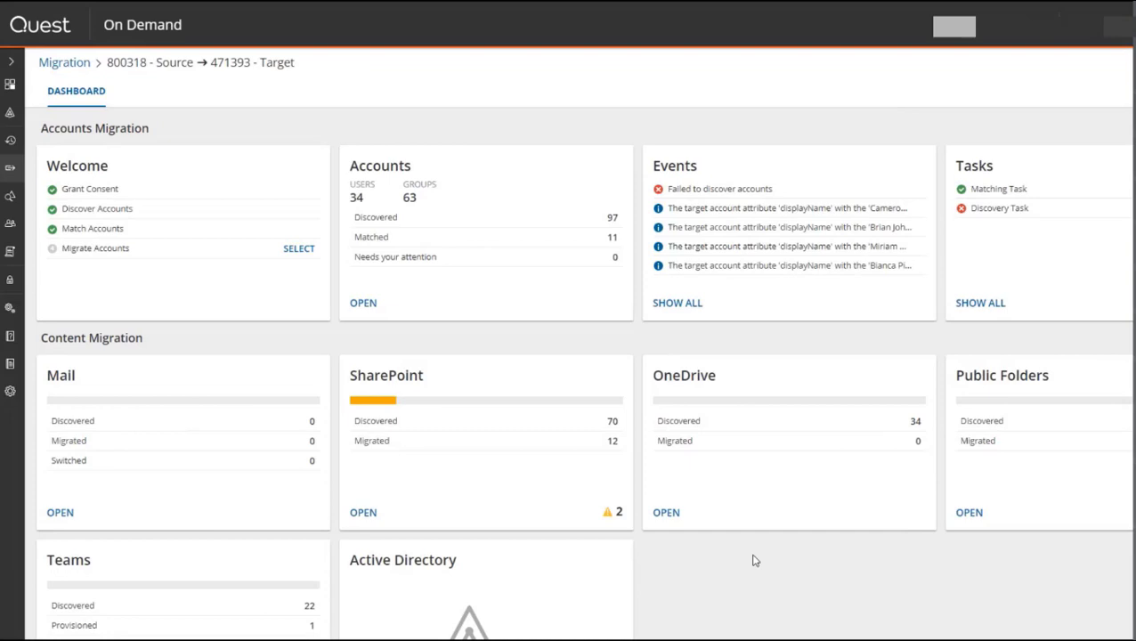
Step: Open the SharePoint contents of the migration project and select the Marketing site
click(407, 385)
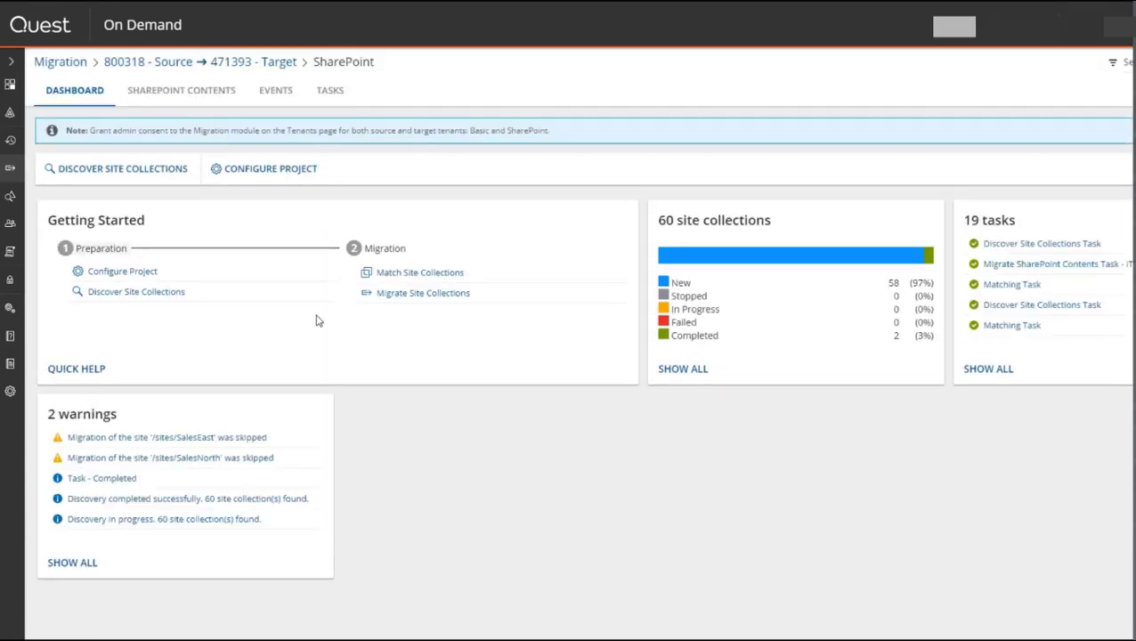
click(200, 103)
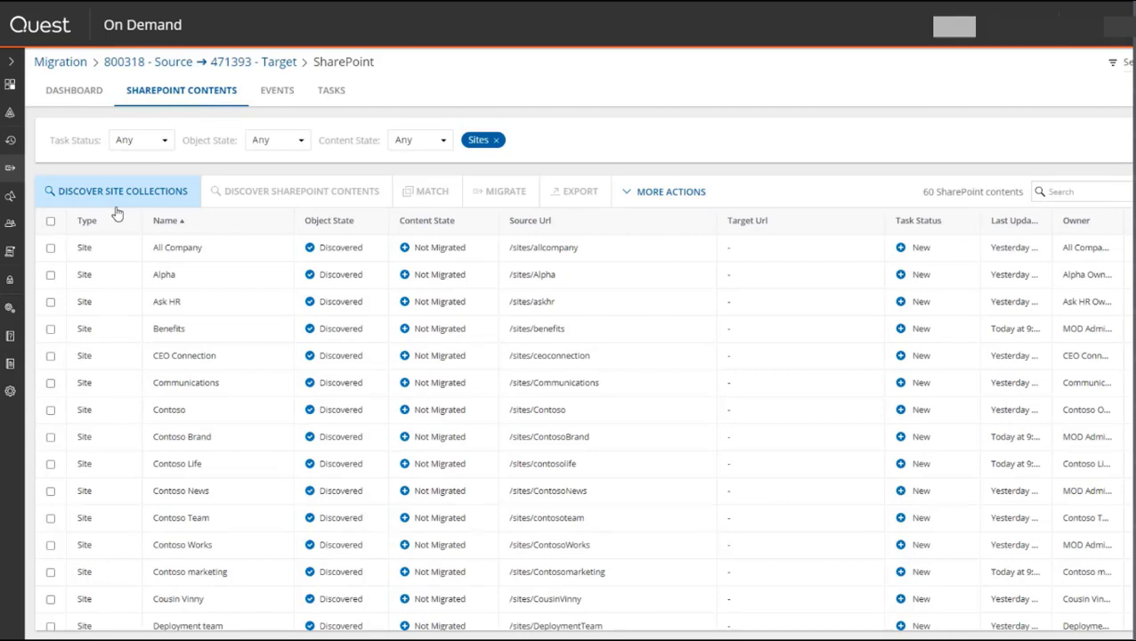
scroll(206, 412, down, 1)
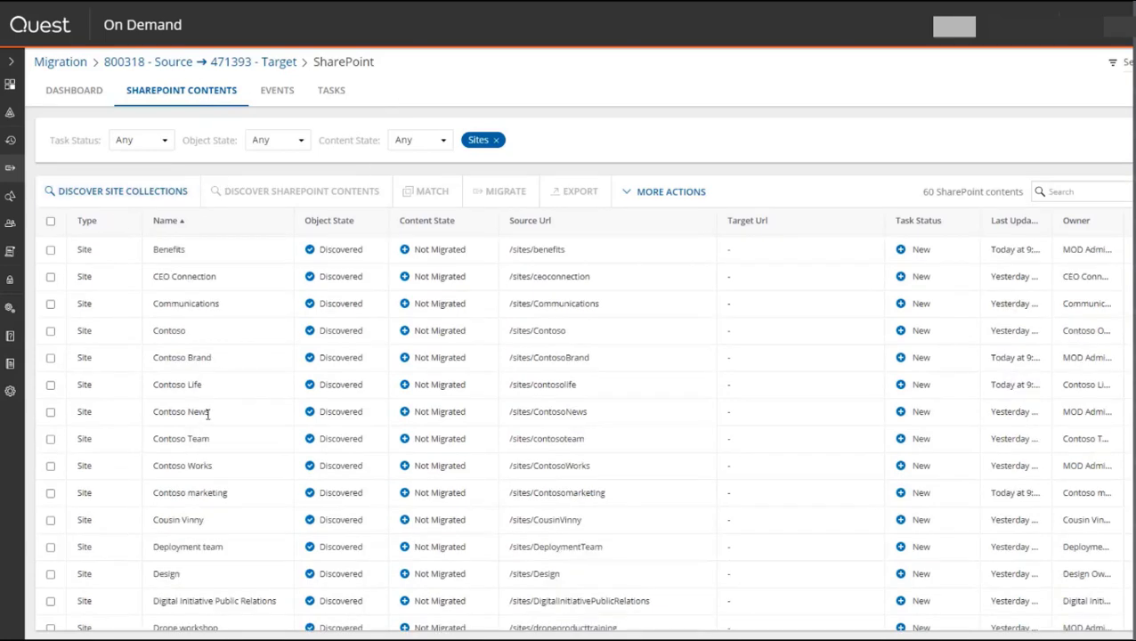
scroll(207, 412, down, 7)
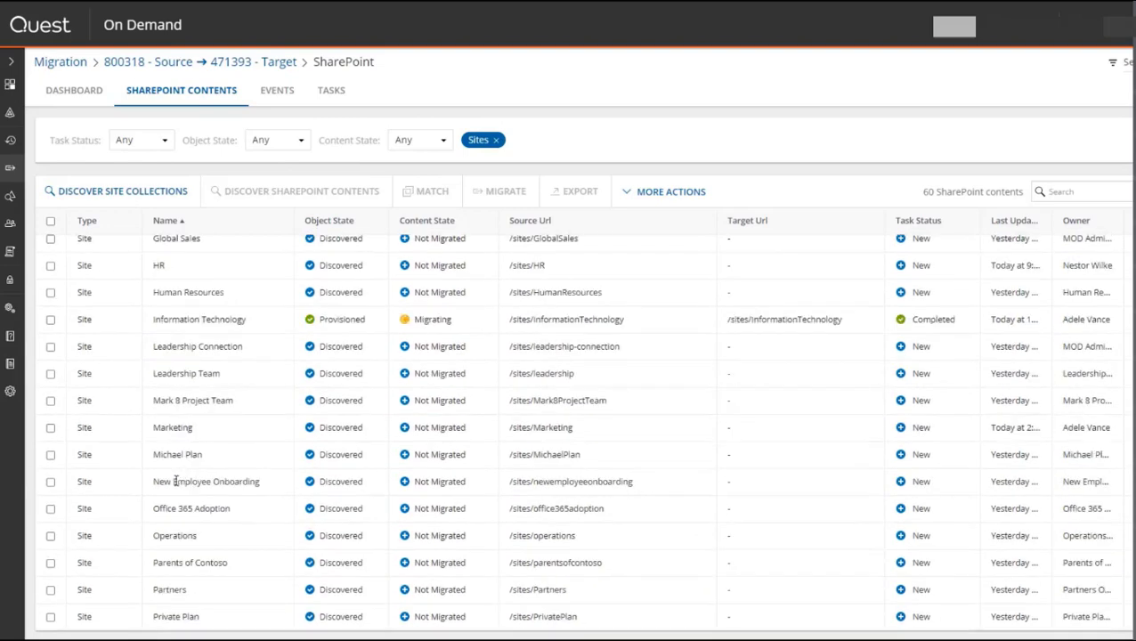
click(49, 427)
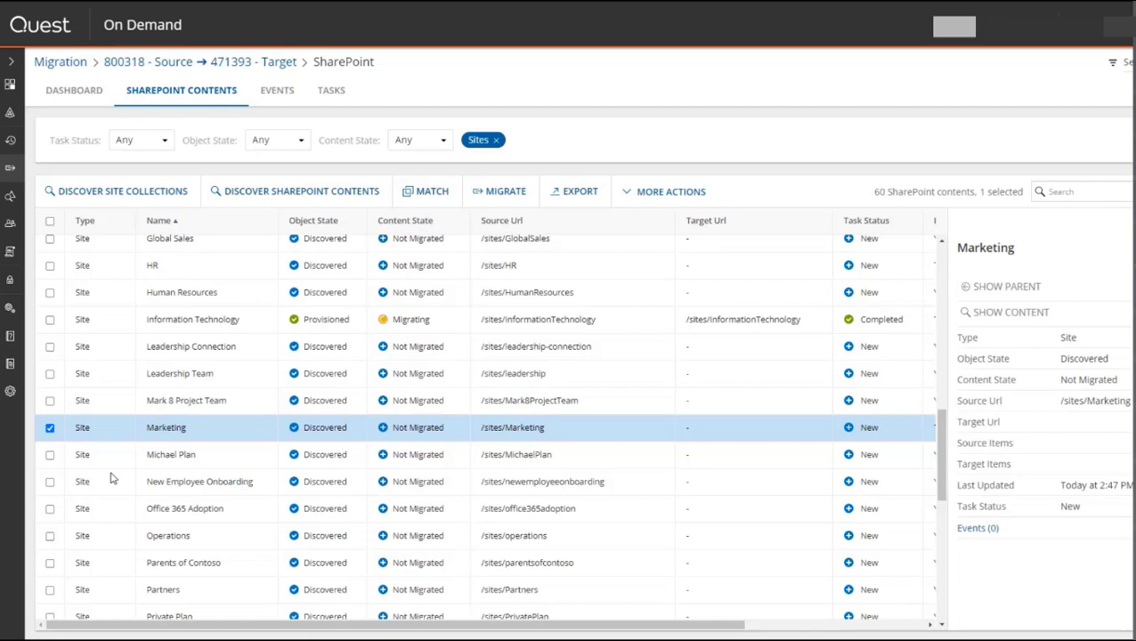
Step: Create a matching task for the selected site that runs now, named "Matching Task - Marketing"
click(432, 192)
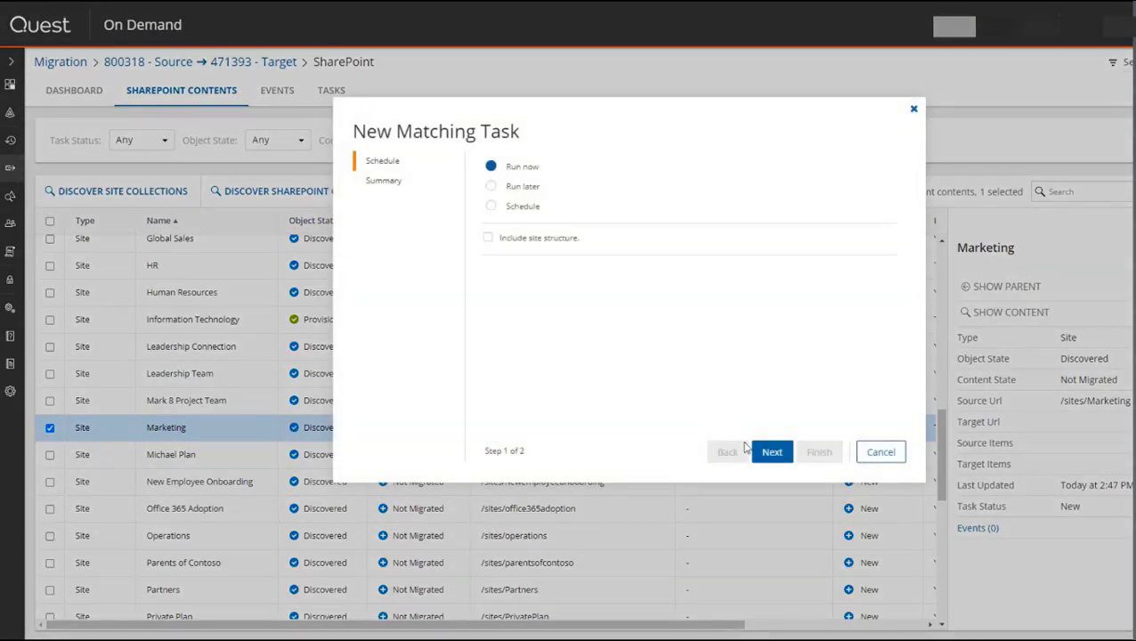
click(773, 466)
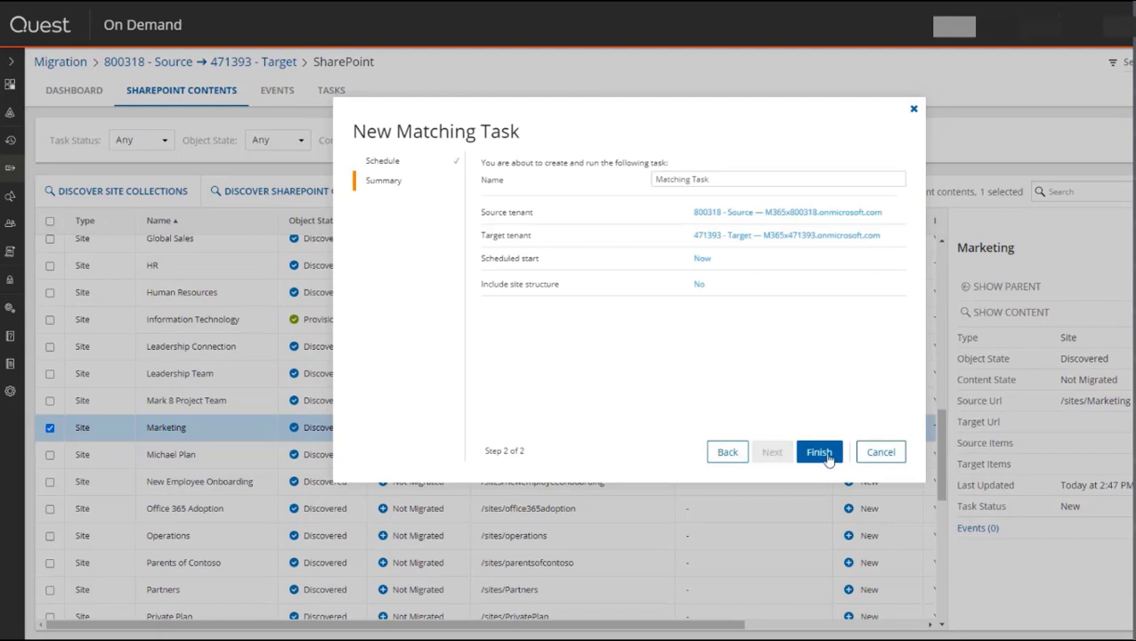
click(796, 179)
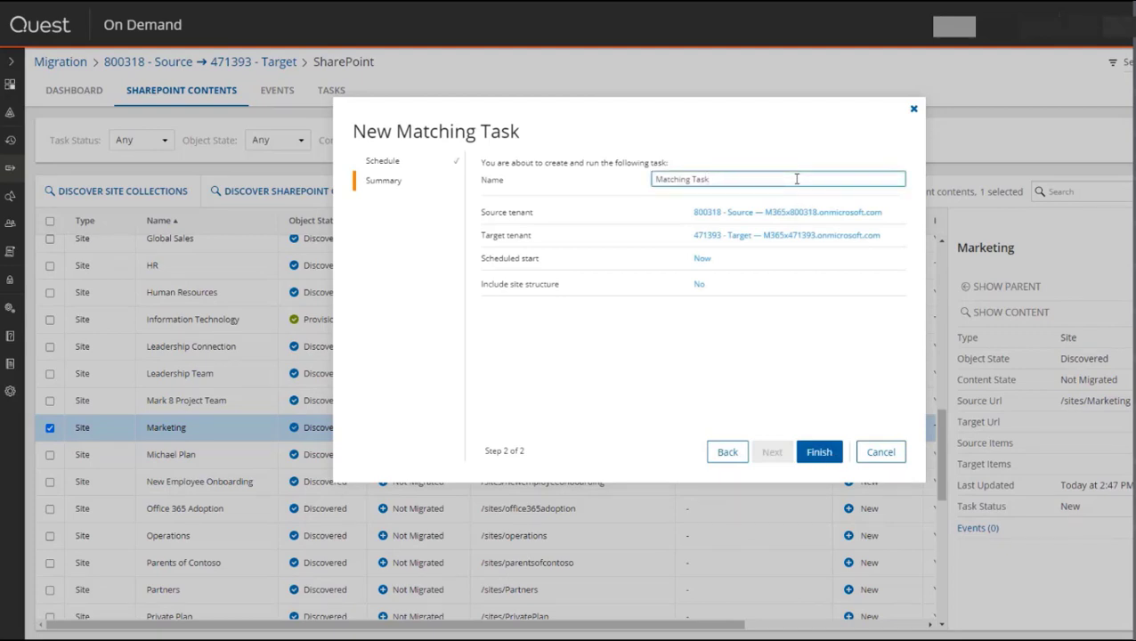
text(- Marketing)
click(819, 451)
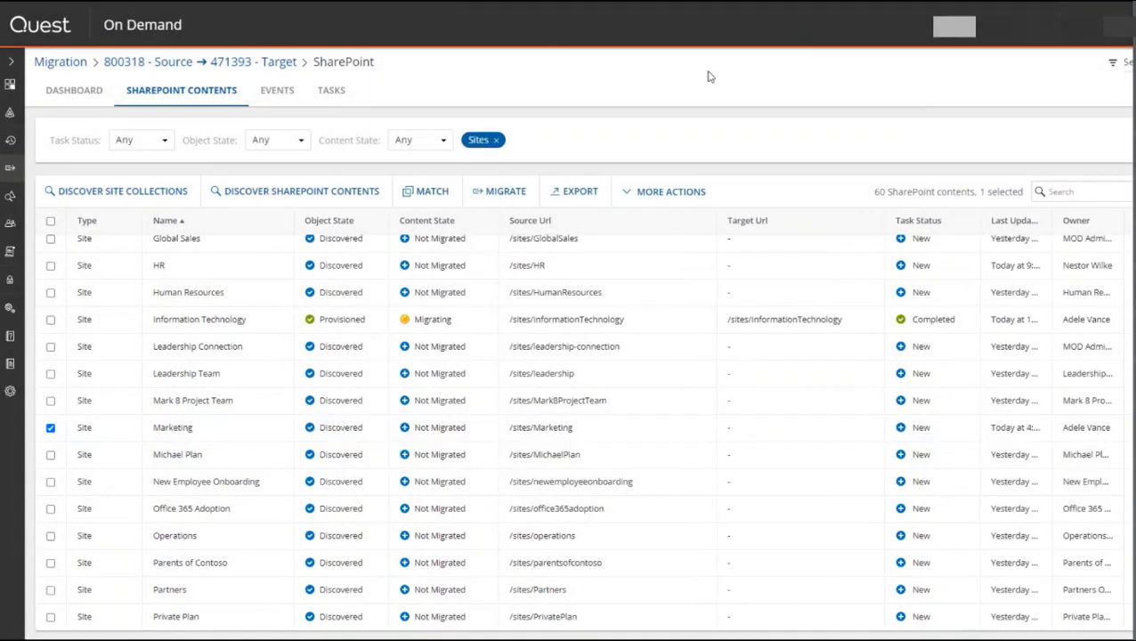
Step: Find the Marketing matching task in the task list and review its events
click(336, 93)
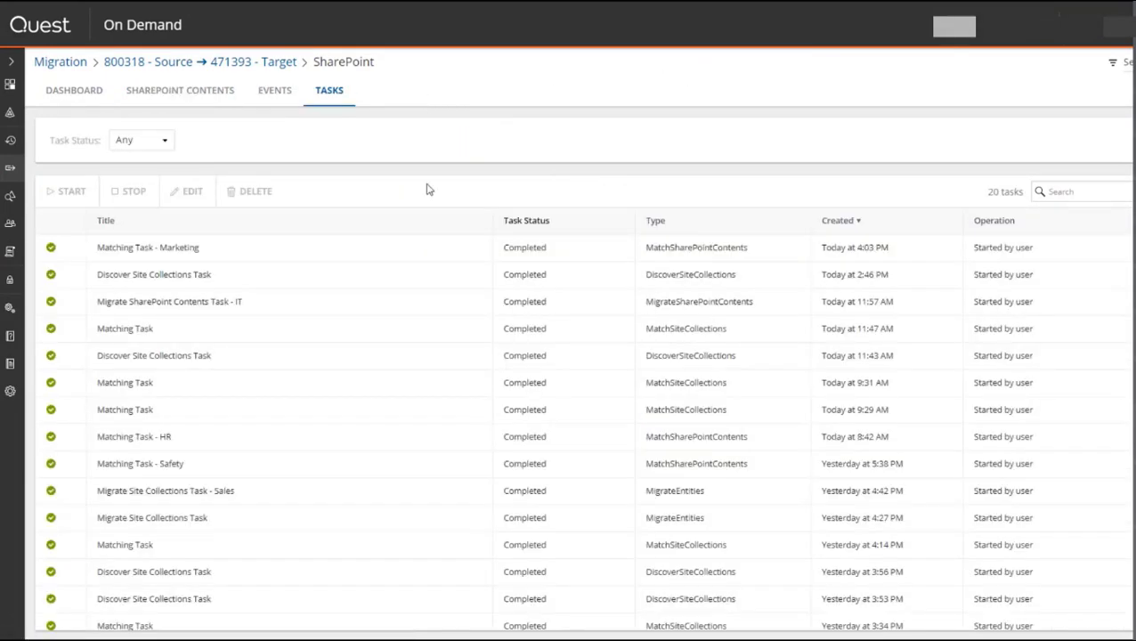
click(213, 257)
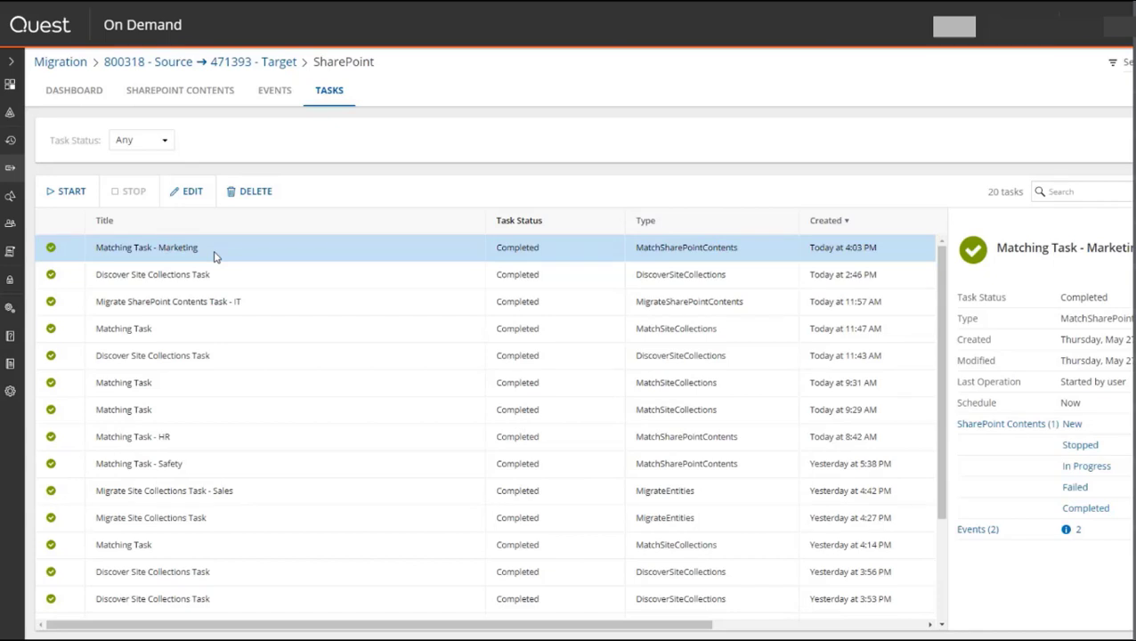
click(977, 532)
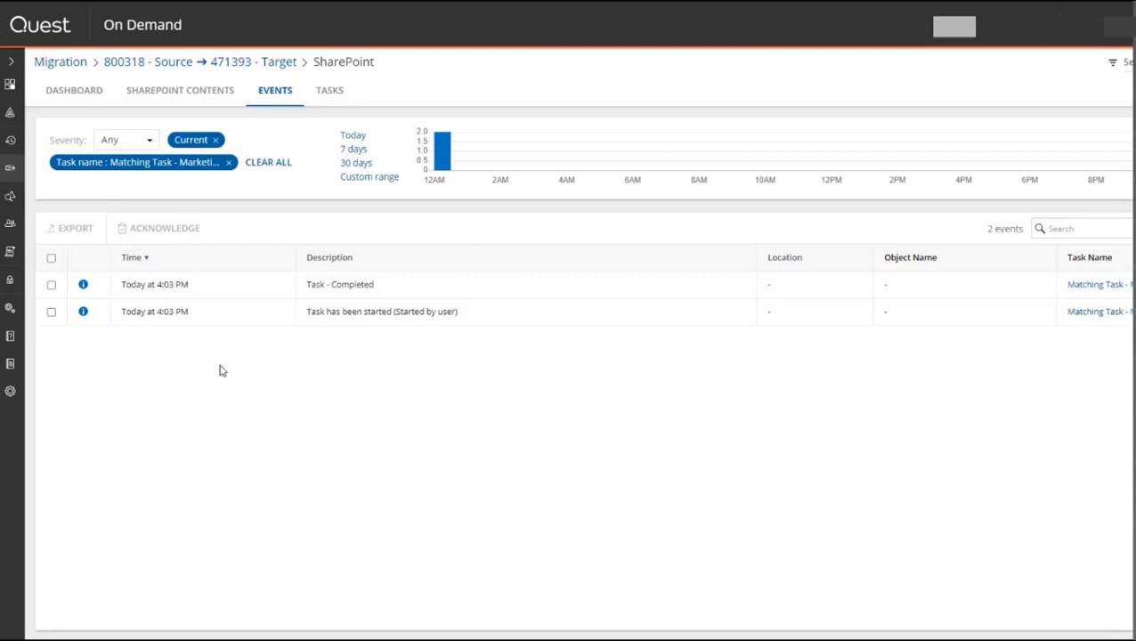
Step: Search the SharePoint contents for "marketing" and select the site at /sites/Marketing
click(203, 100)
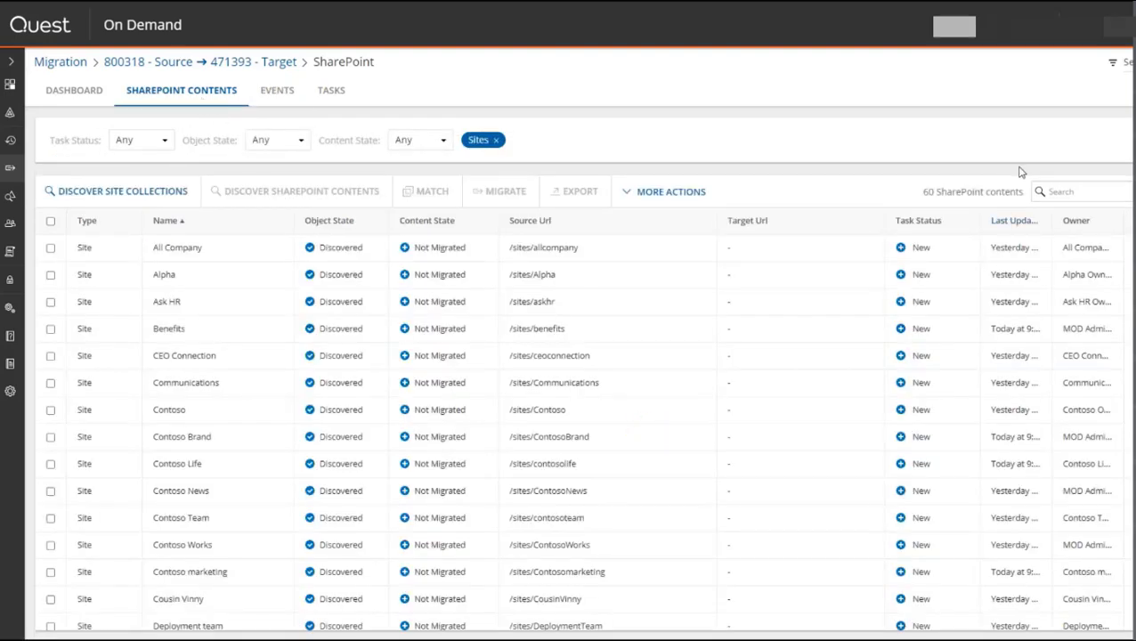
click(1080, 191)
text(marketing)
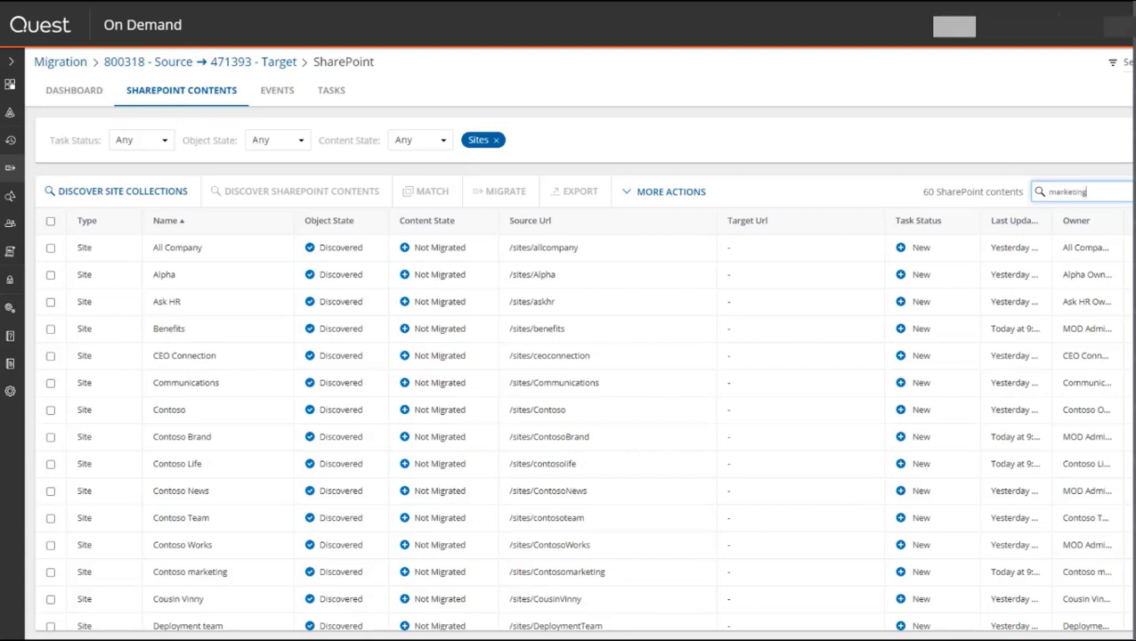
key(Return)
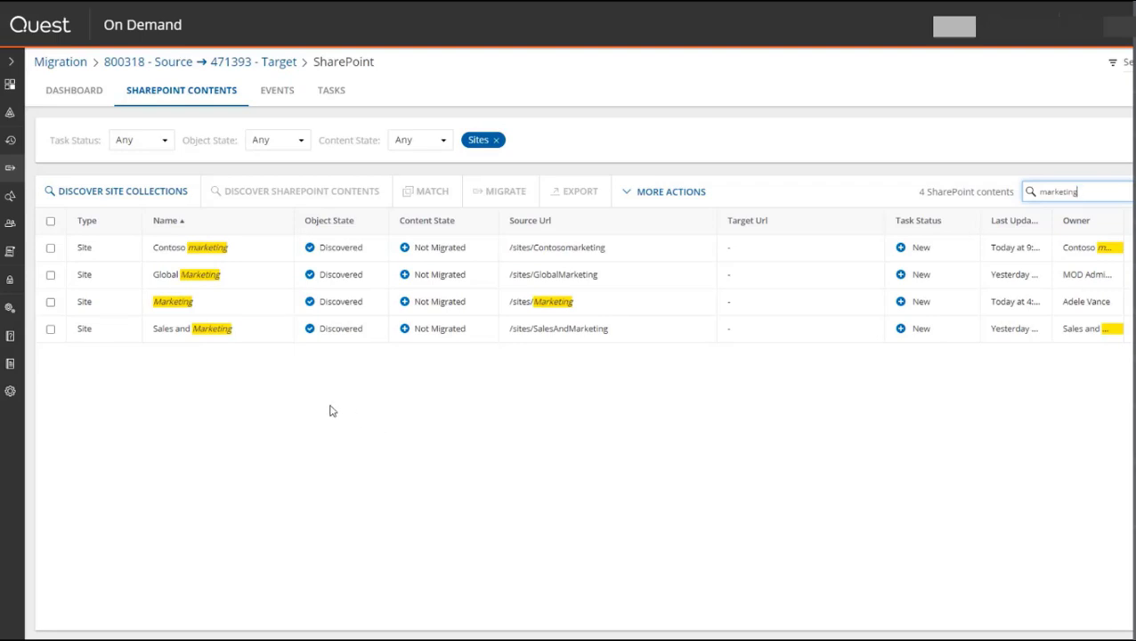
click(50, 302)
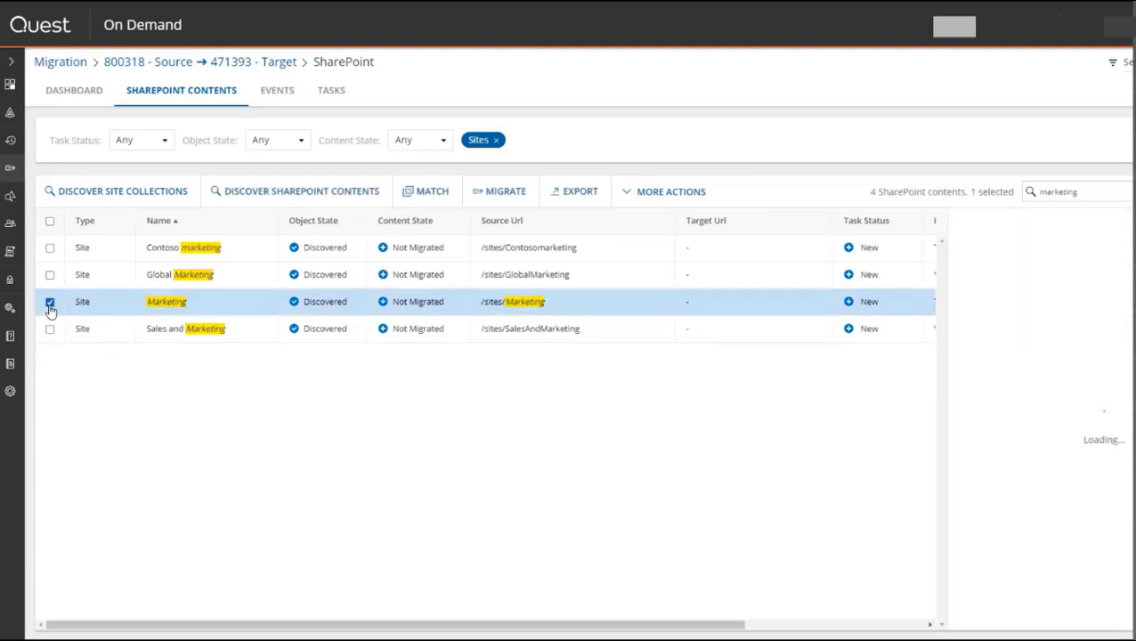
Step: Begin a migration task for the Marketing site, including child structure and content without clearing the target objects
click(518, 206)
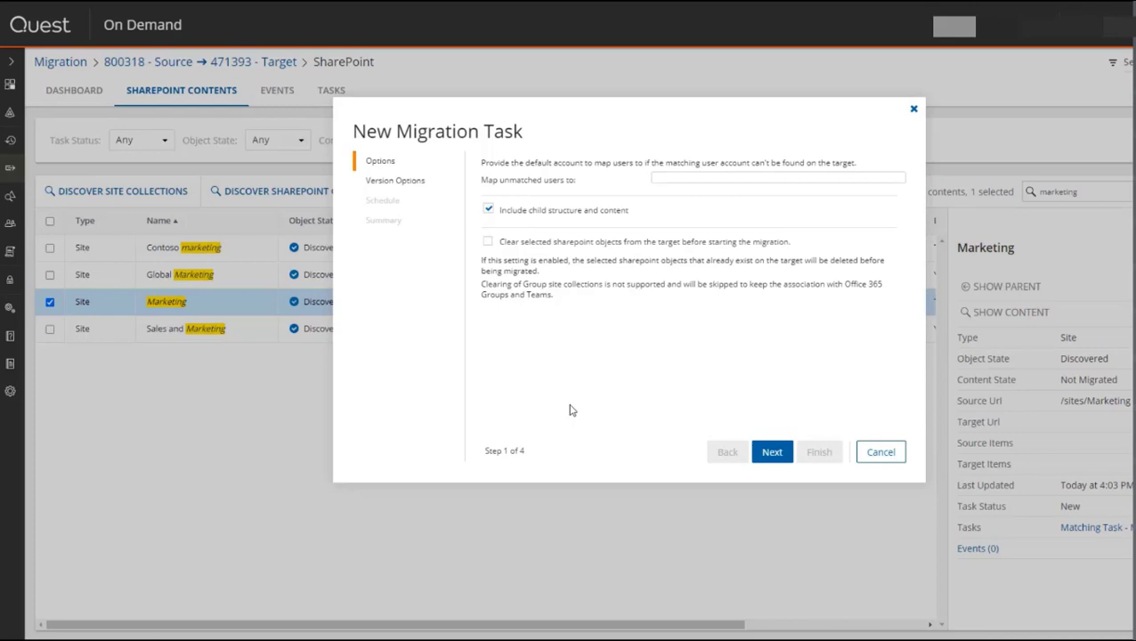
click(487, 242)
click(489, 243)
click(771, 454)
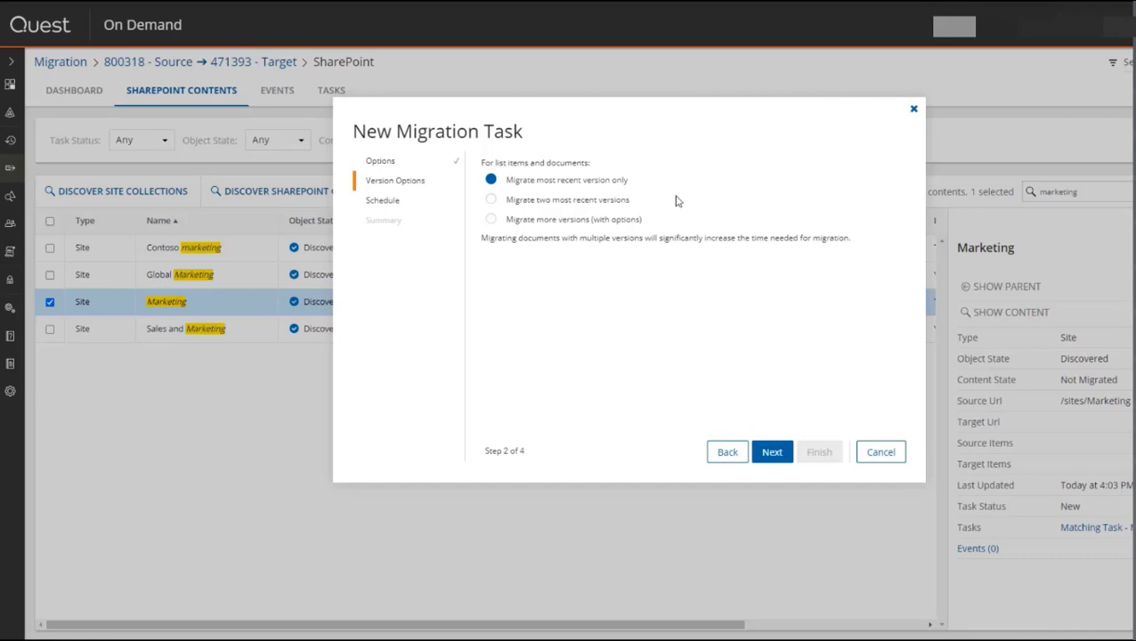
Step: Set the version options to migrate more versions, with the 5 most recent from each day for versions created in the last 30 days
click(491, 199)
click(606, 223)
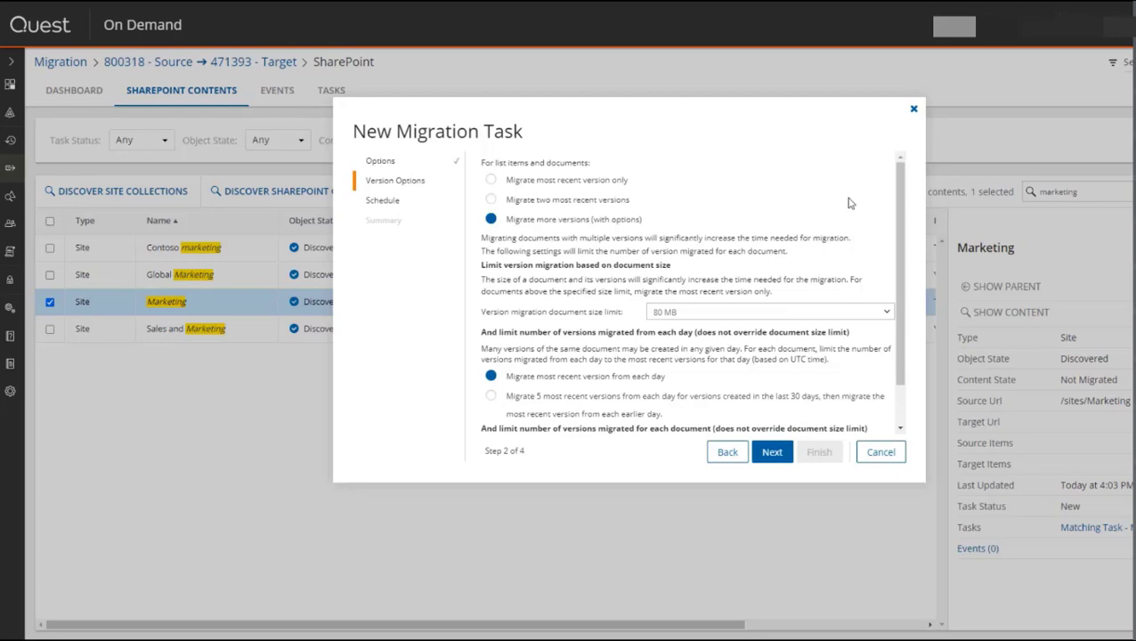
drag(898, 224, 897, 256)
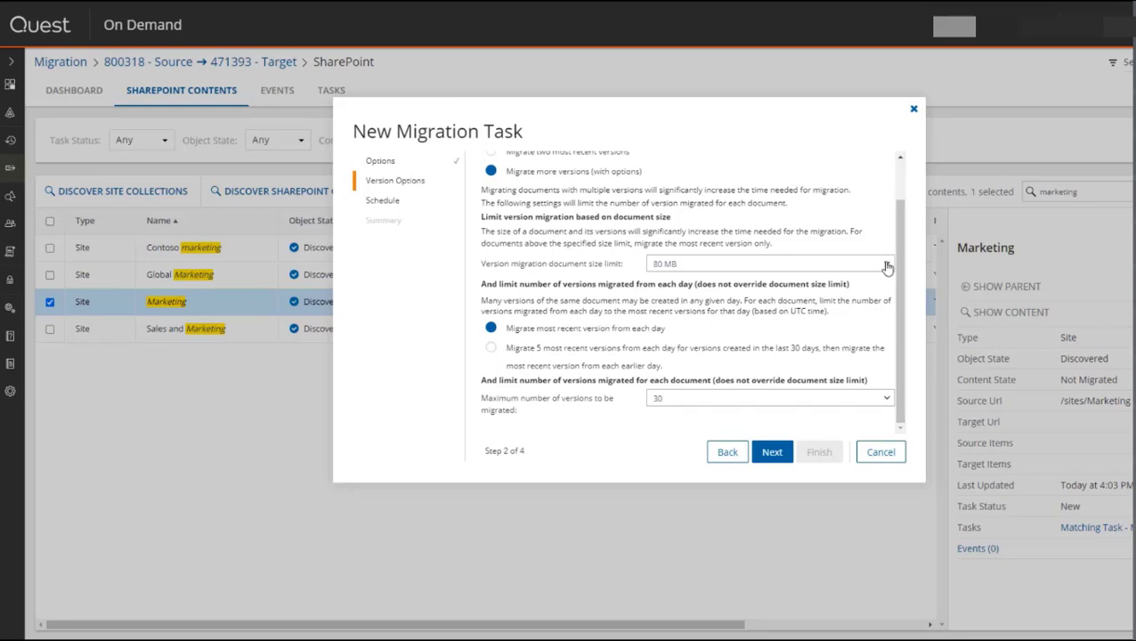
click(887, 266)
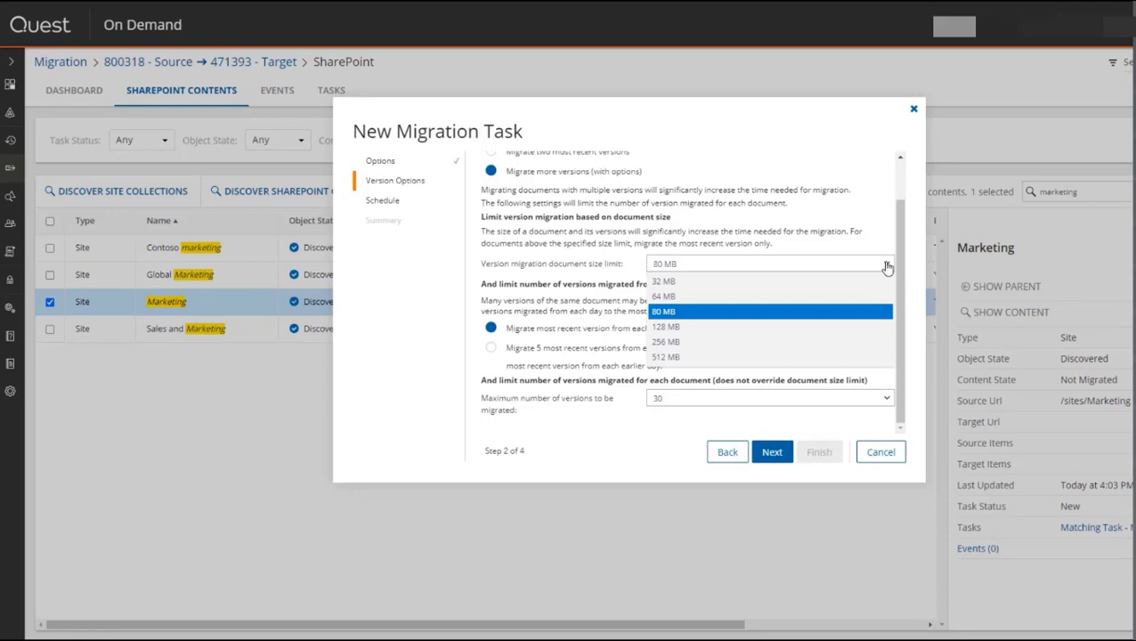
click(897, 235)
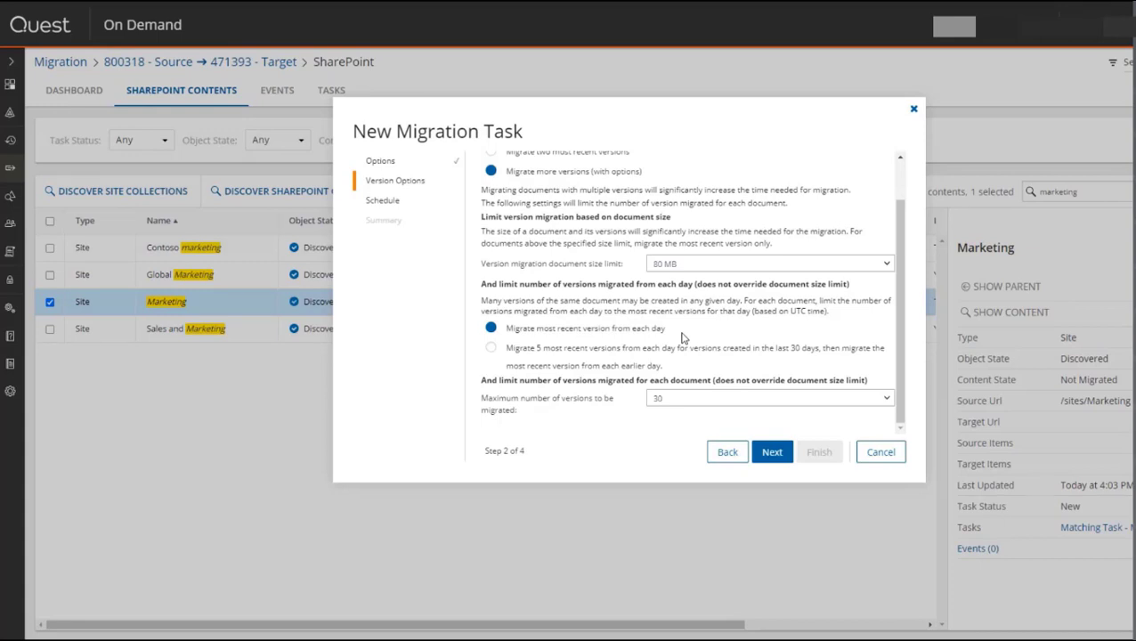
click(690, 348)
click(884, 402)
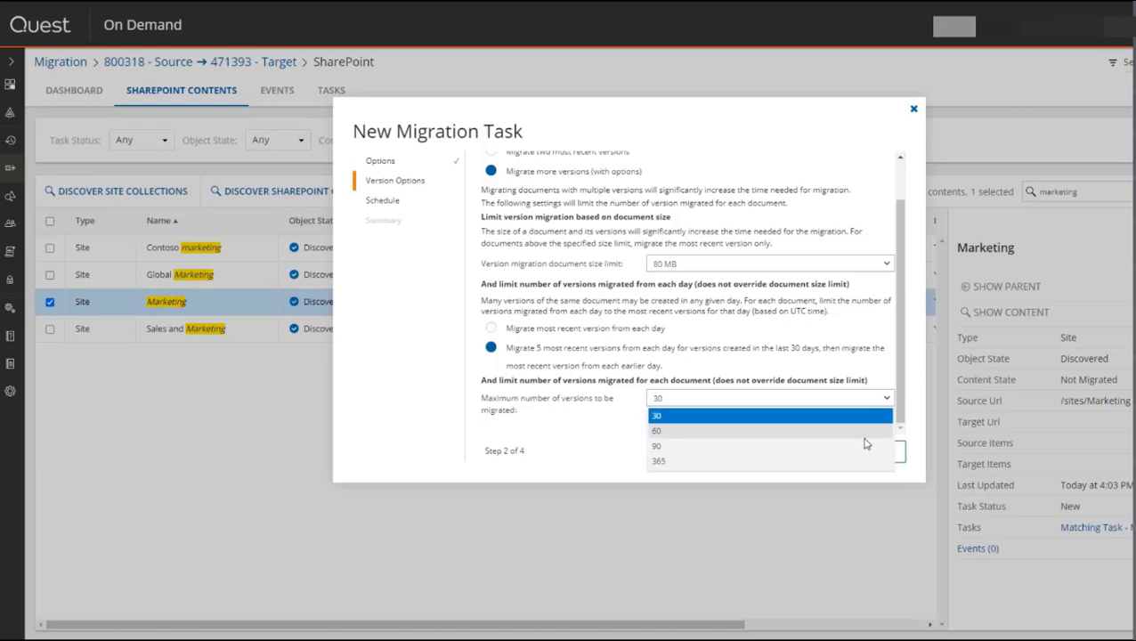
click(610, 449)
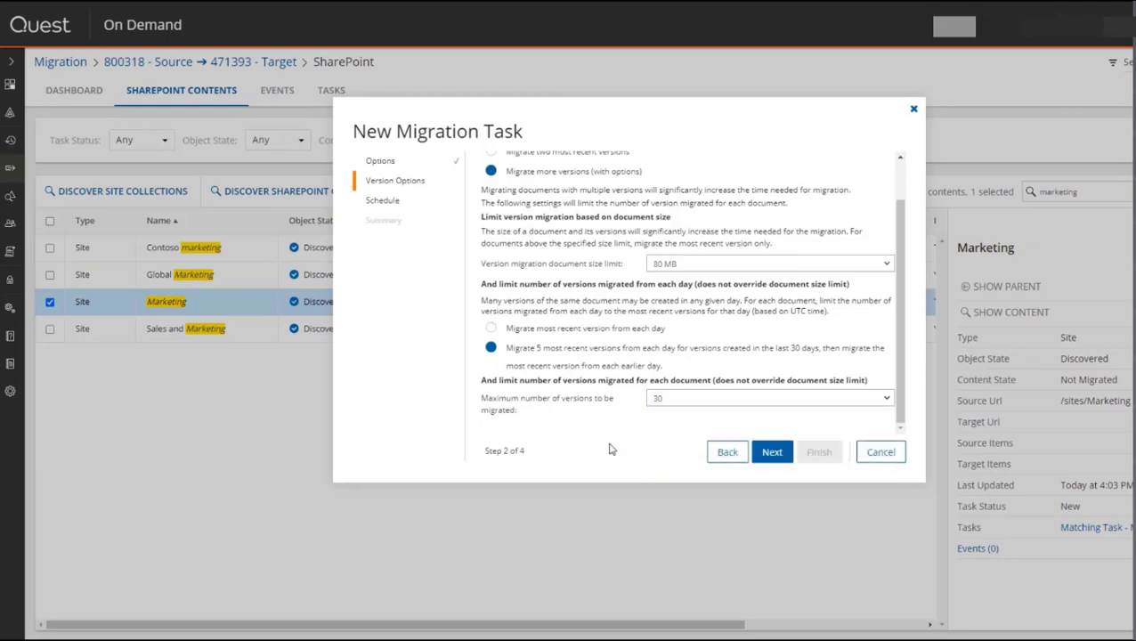
click(771, 452)
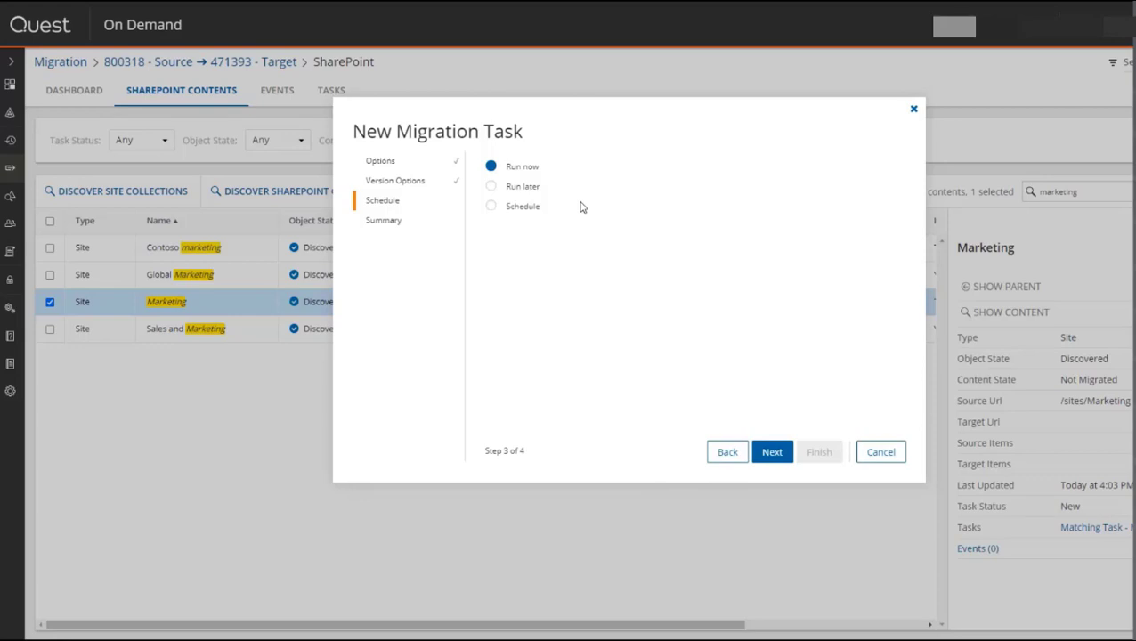
click(525, 186)
click(525, 208)
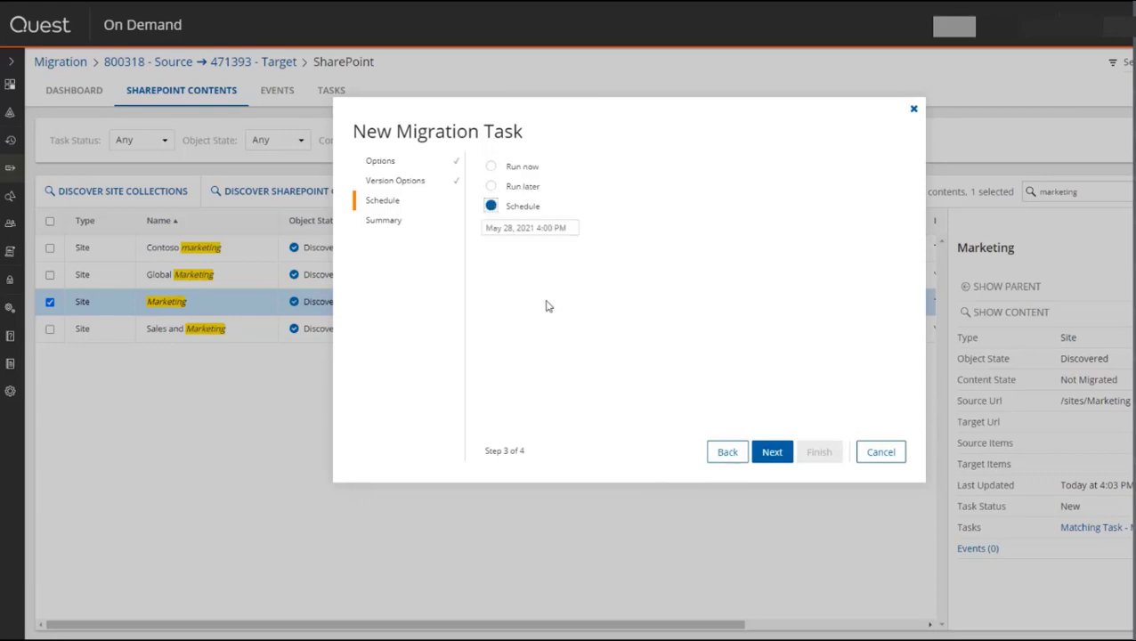
click(519, 227)
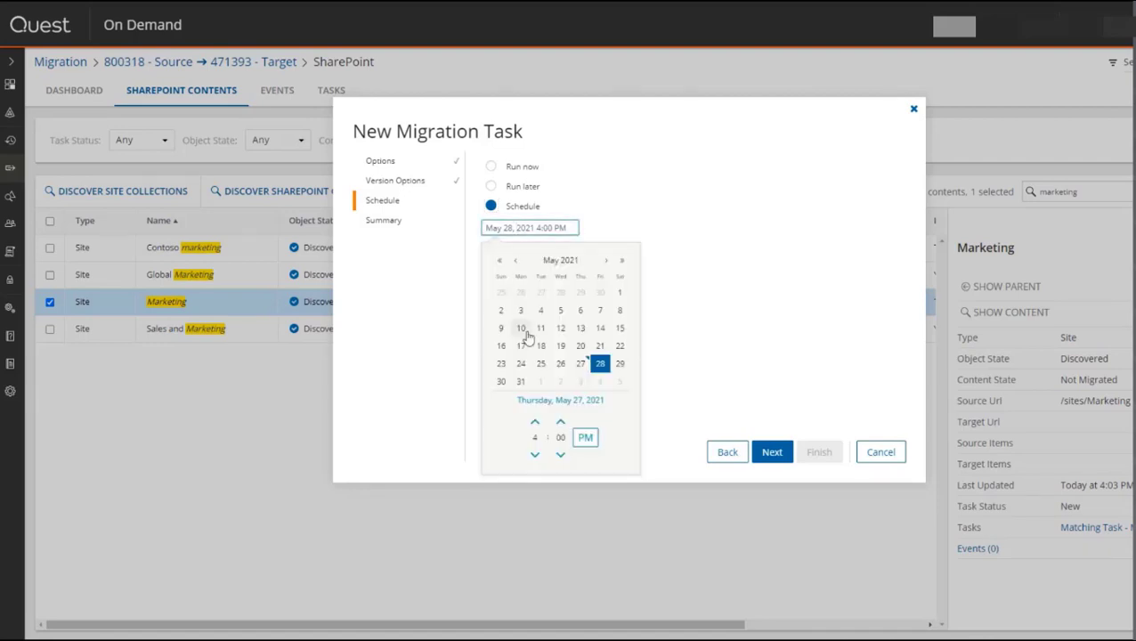
click(616, 191)
click(528, 167)
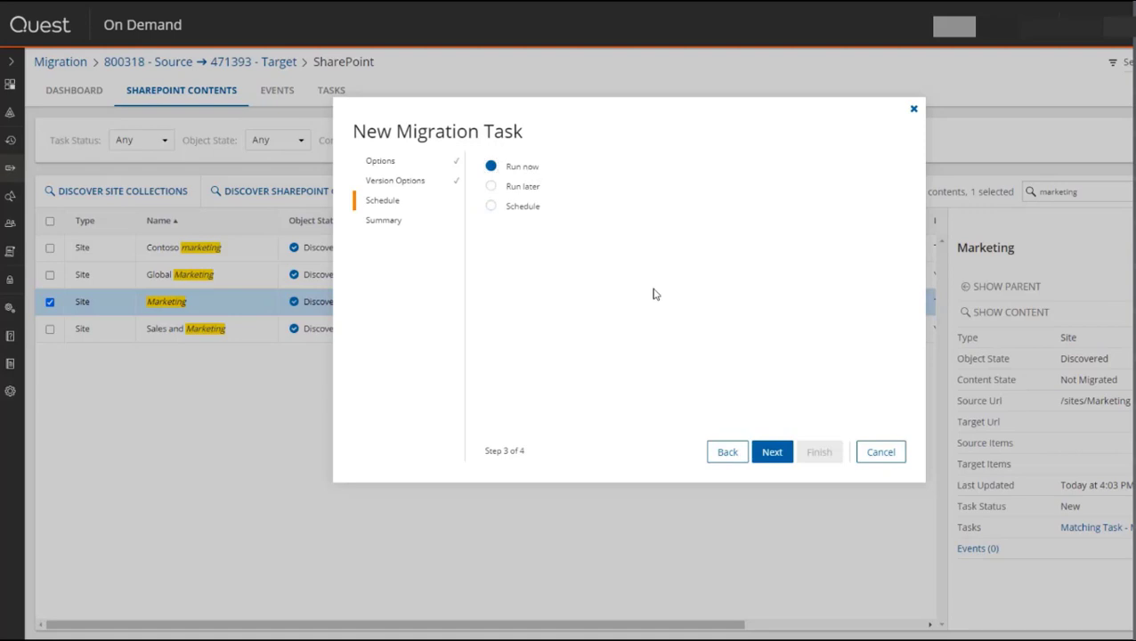
Step: Name the migration task "Migrate SharePoint Contents Task - Marketing" and launch it with an immediate start
click(774, 453)
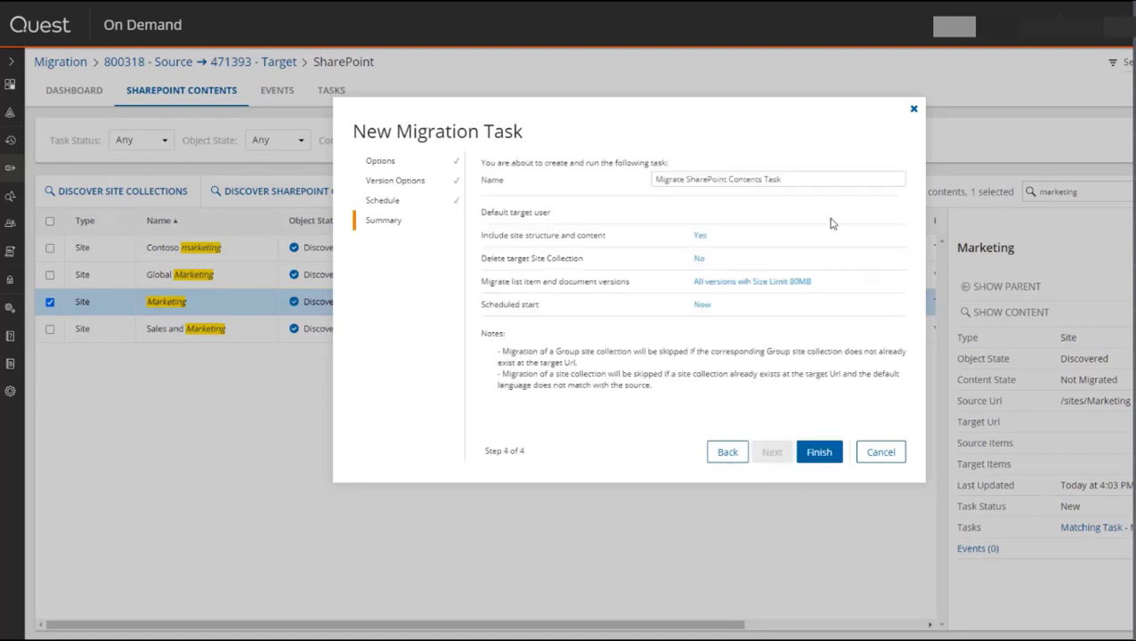
click(829, 179)
text(-)
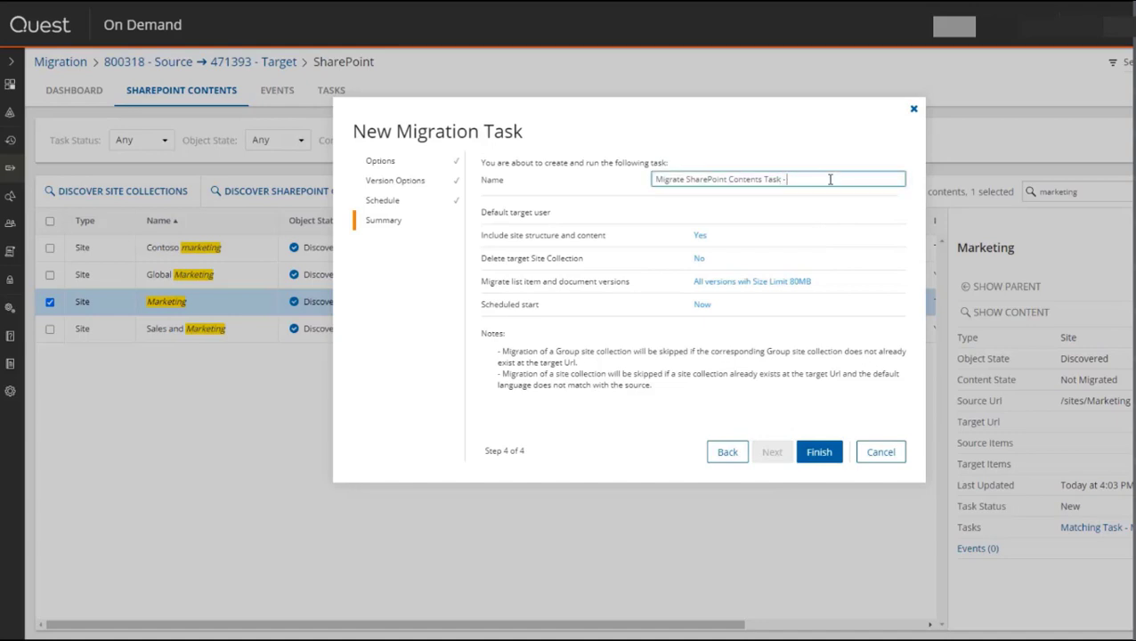
text( Marketing)
click(831, 460)
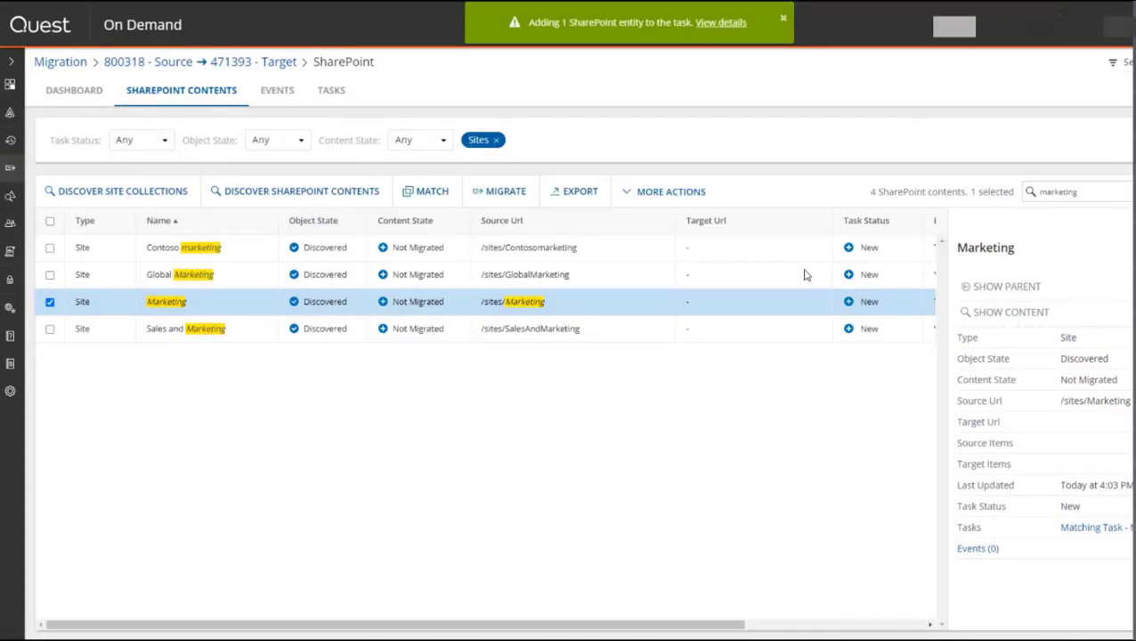
Step: Open the details of the newly created Marketing migration task and view its events
click(721, 22)
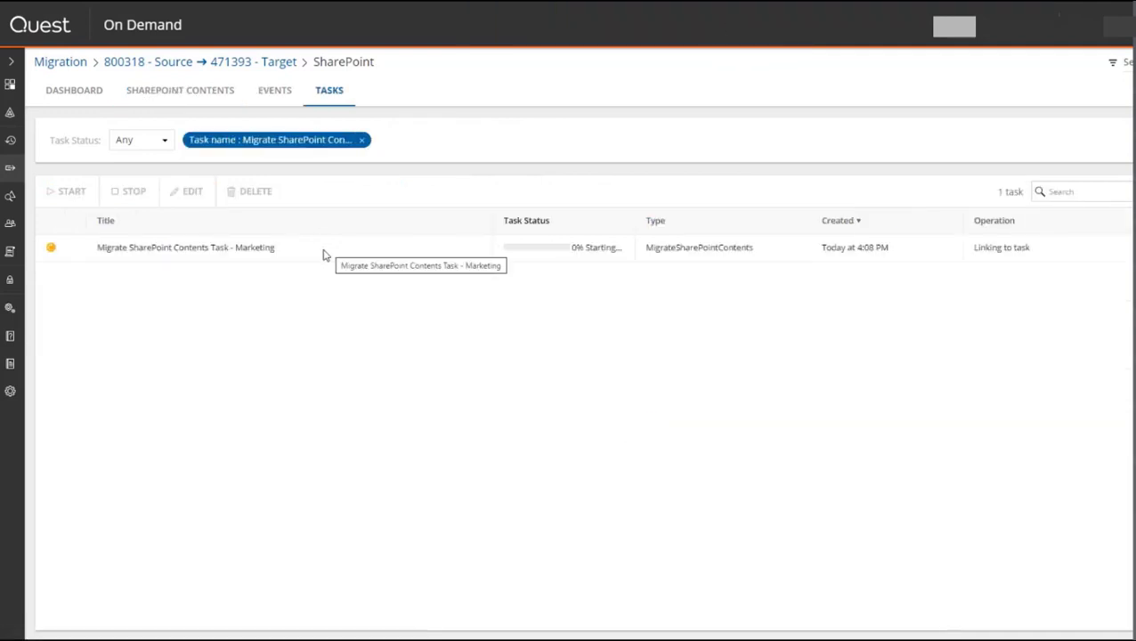
click(323, 255)
click(974, 545)
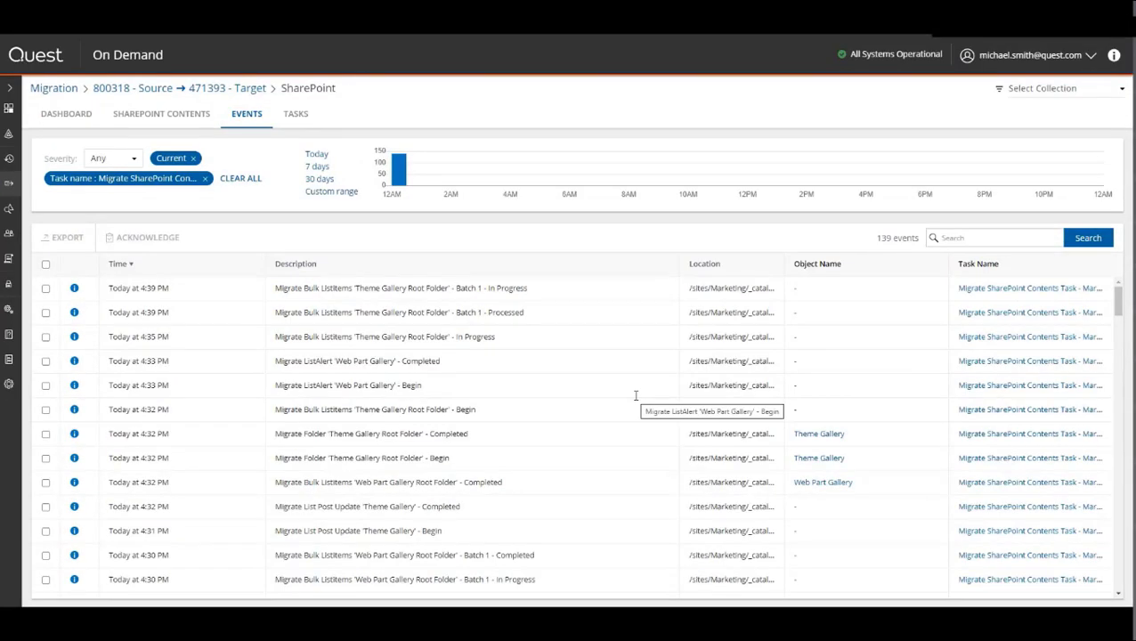
Step: Check the Marketing migration task's status in the full task list and review its events again
click(292, 113)
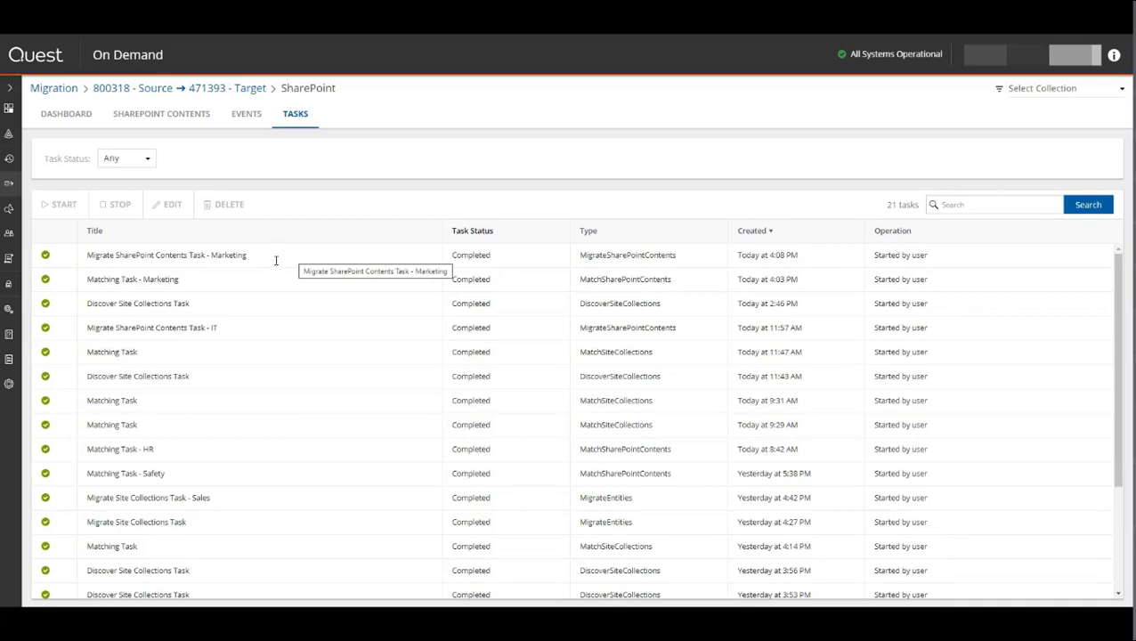
click(276, 260)
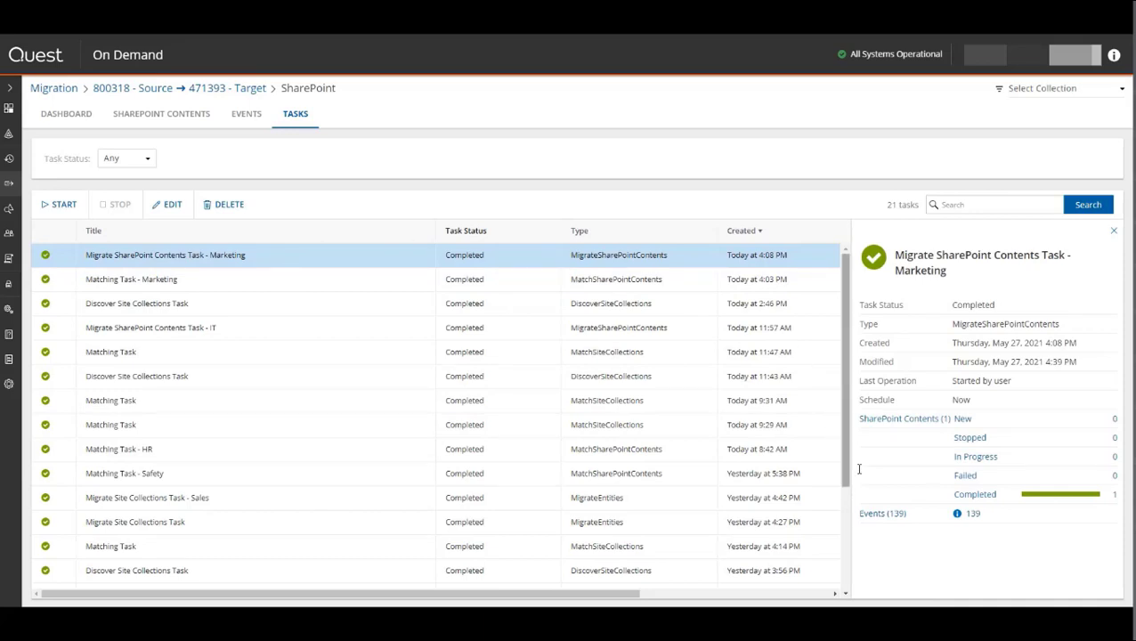
click(881, 515)
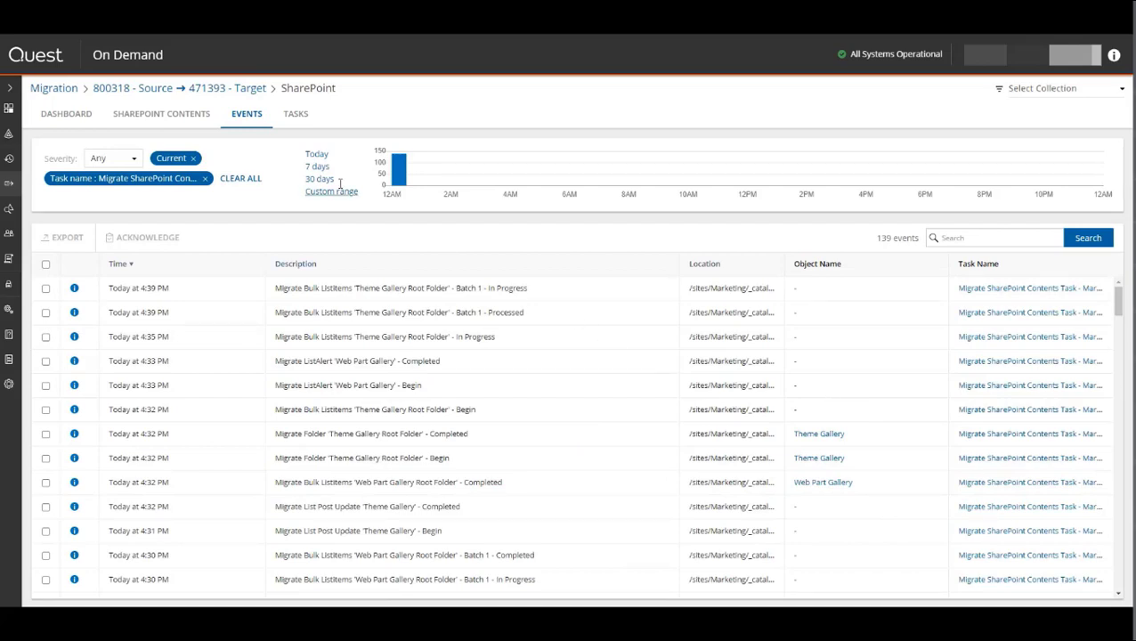
Step: Return to the project's list of SharePoint contents
click(205, 113)
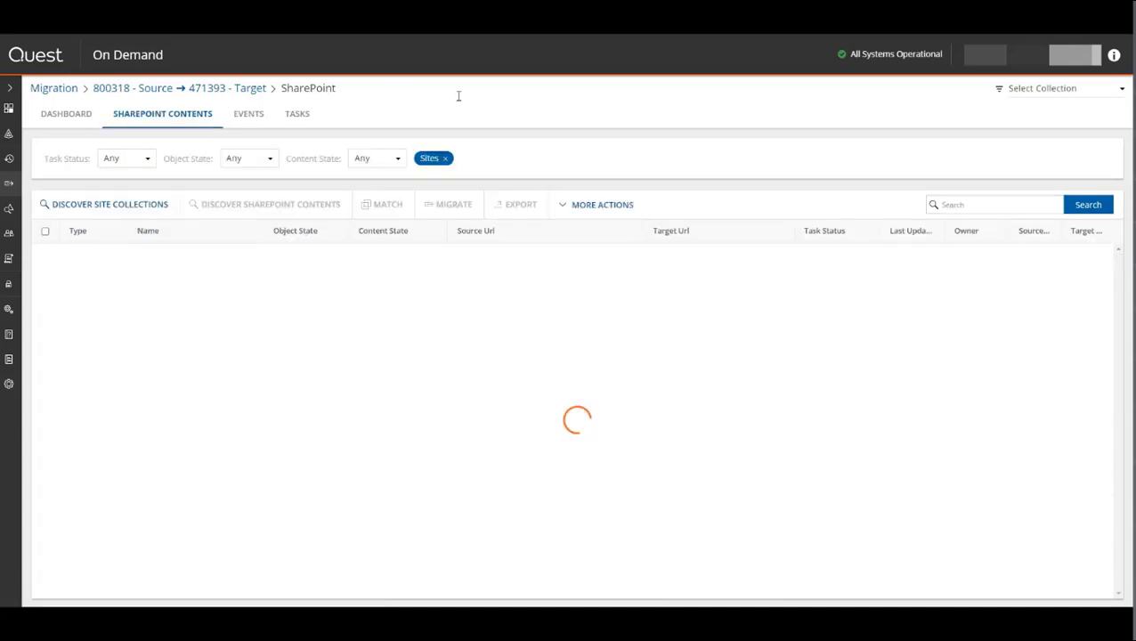